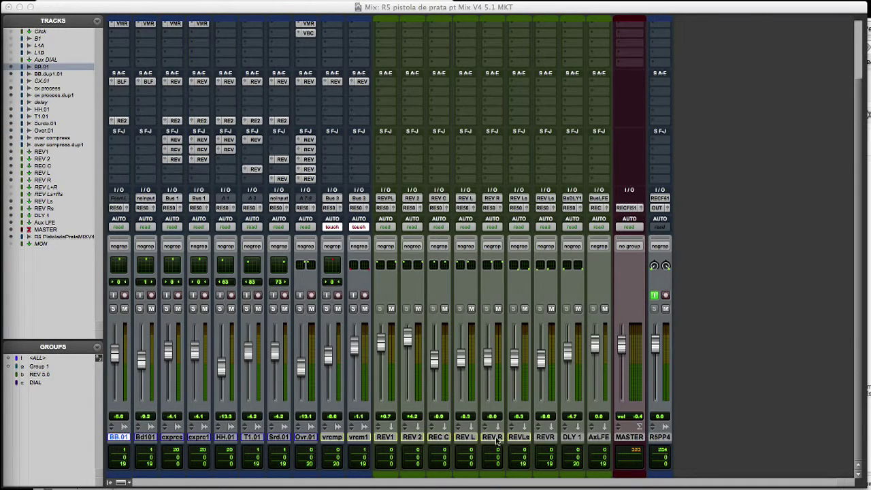
Start playback of the 5.1 drum mix and select the REV Rs return track
key(space)
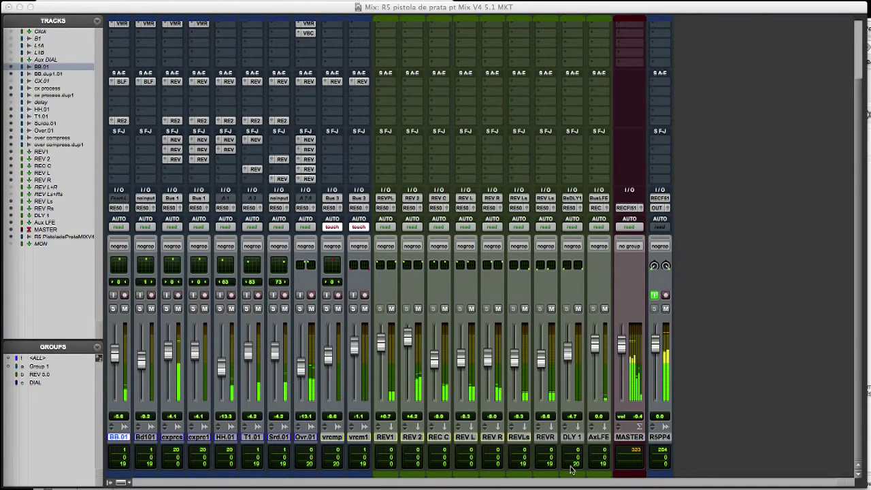
click(545, 437)
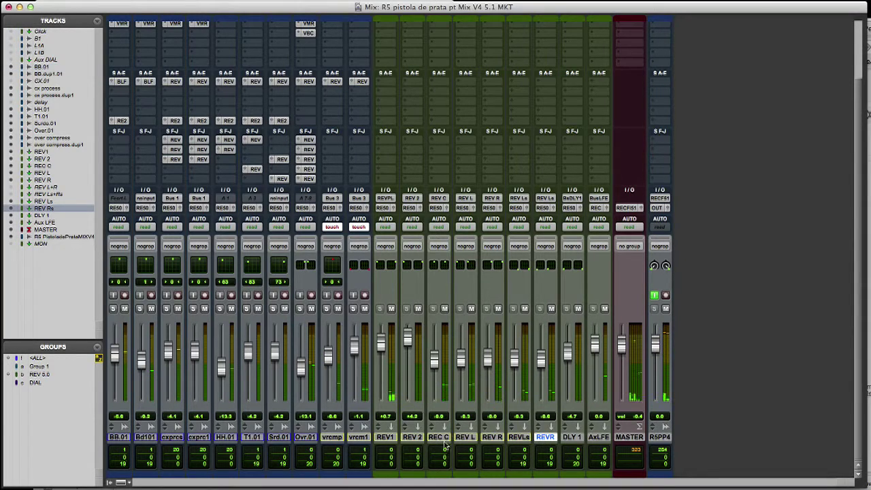
shift+click(391, 438)
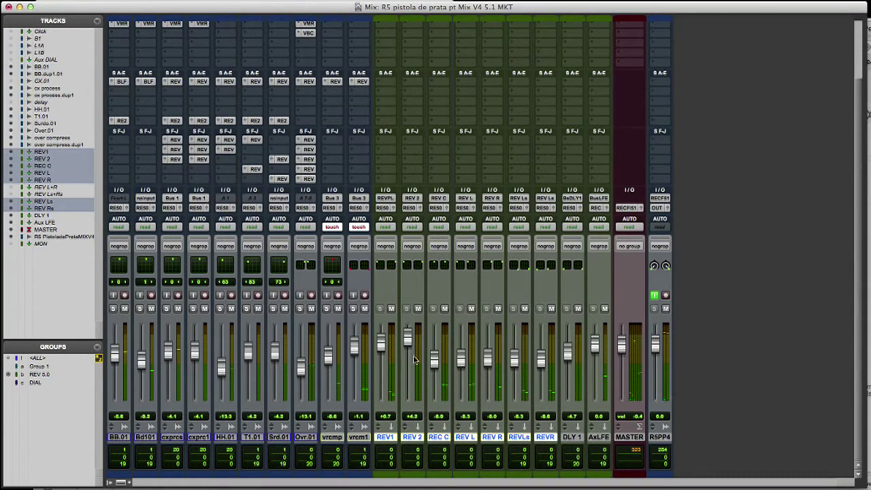
click(392, 308)
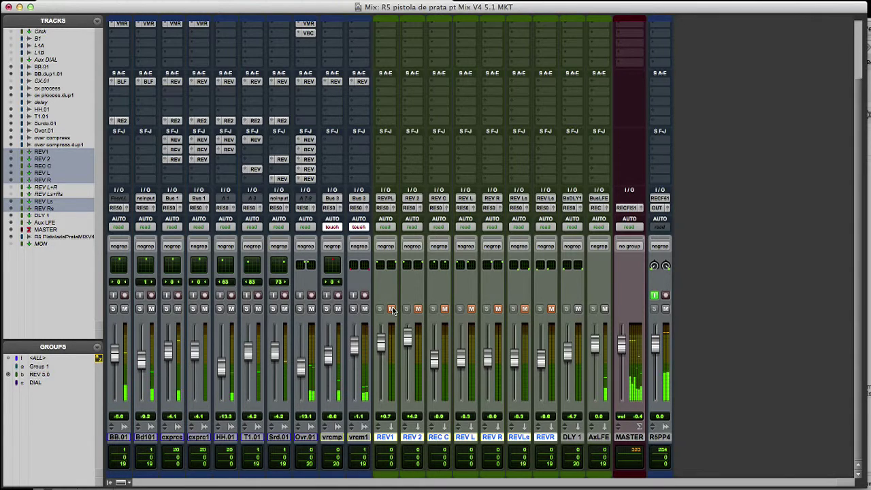
click(391, 309)
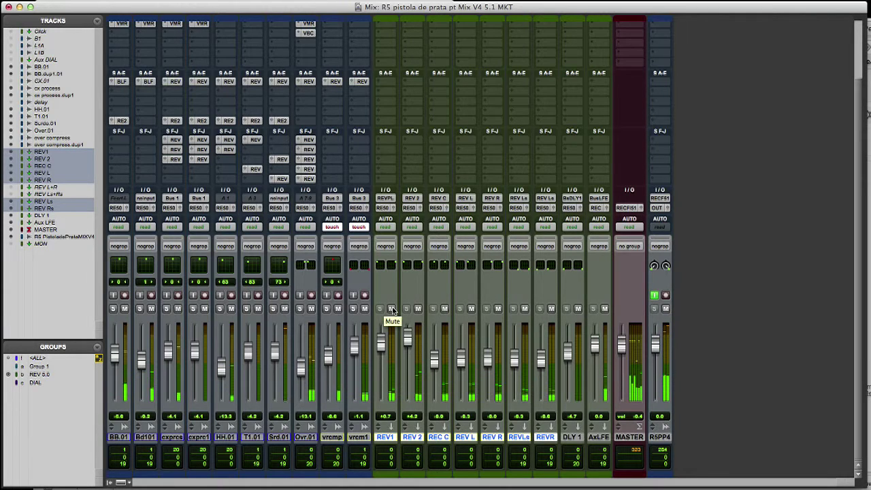
click(391, 309)
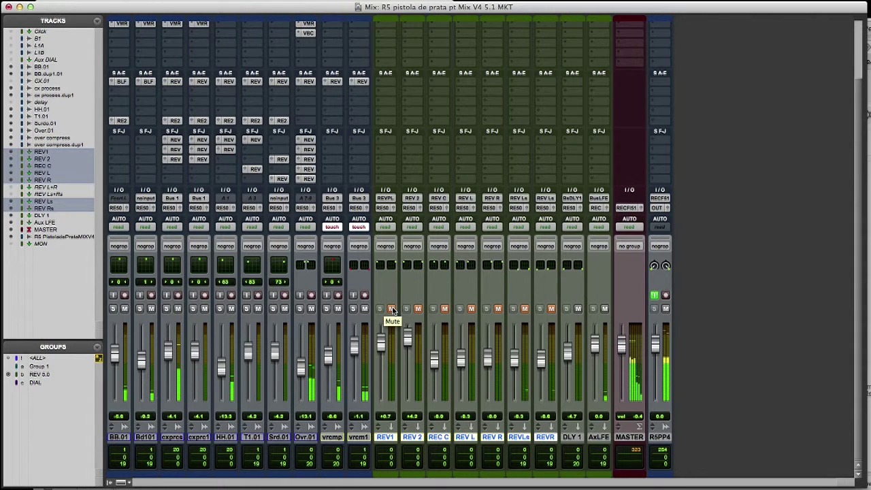
click(391, 308)
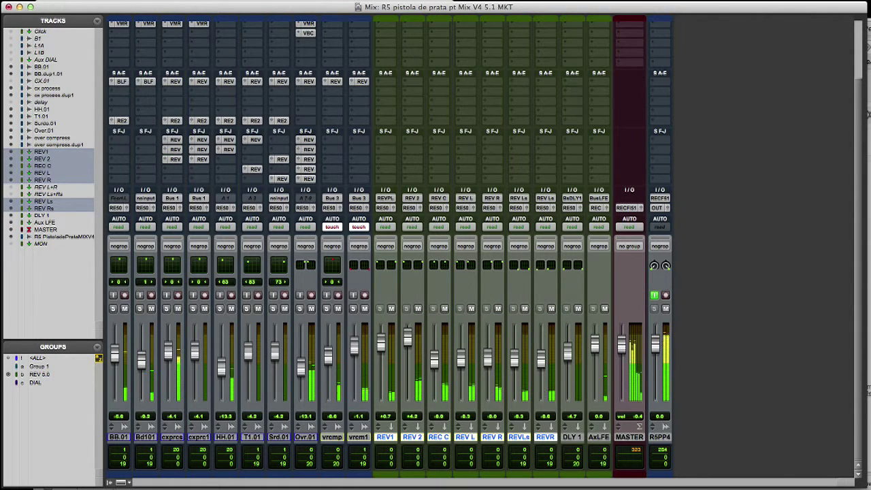
click(44, 130)
Check the REVPL return's input and confirm REV1's Oxford Reverb keeps the EMT 140 2.4 sec preset
scroll(474, 280, up, 3)
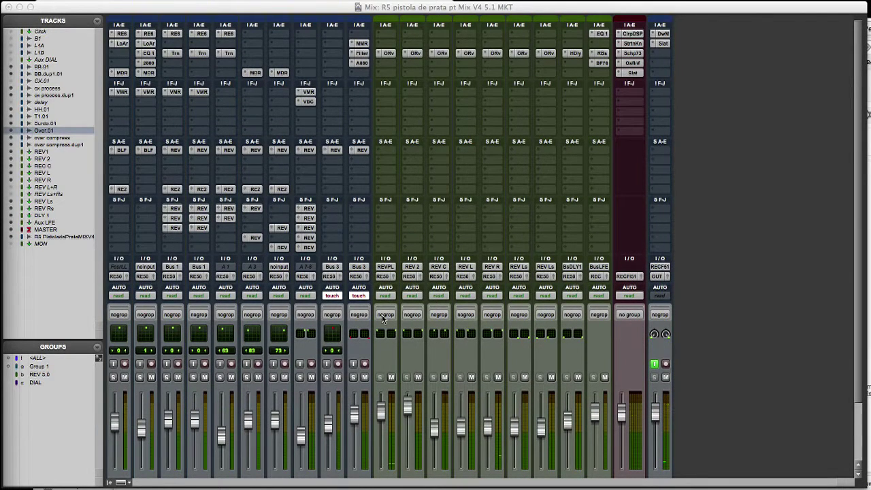
click(385, 266)
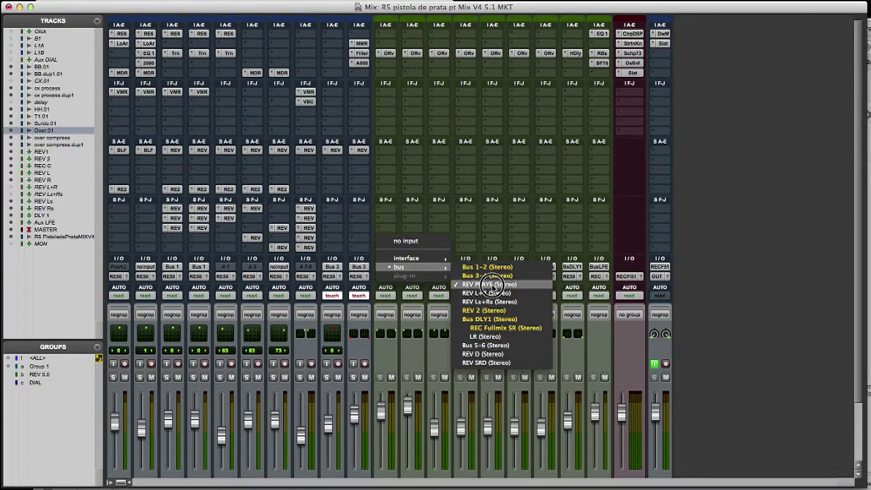
click(432, 186)
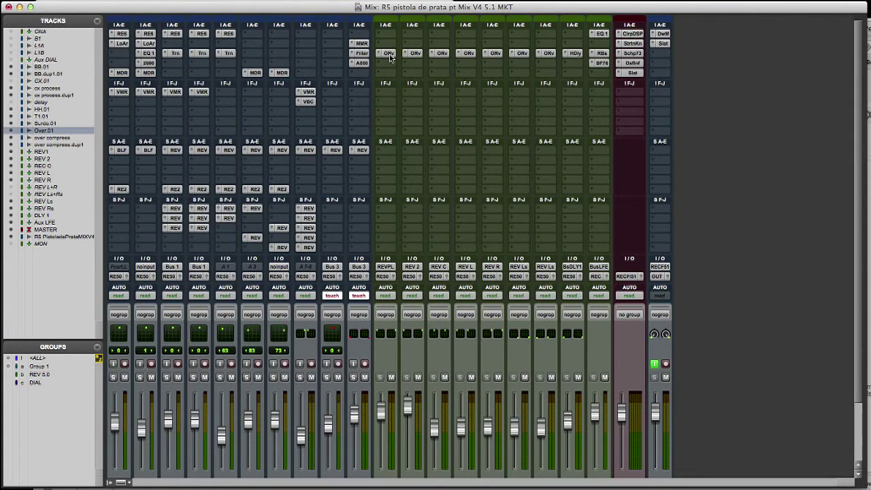
click(388, 53)
click(219, 67)
mouse_move(286, 66)
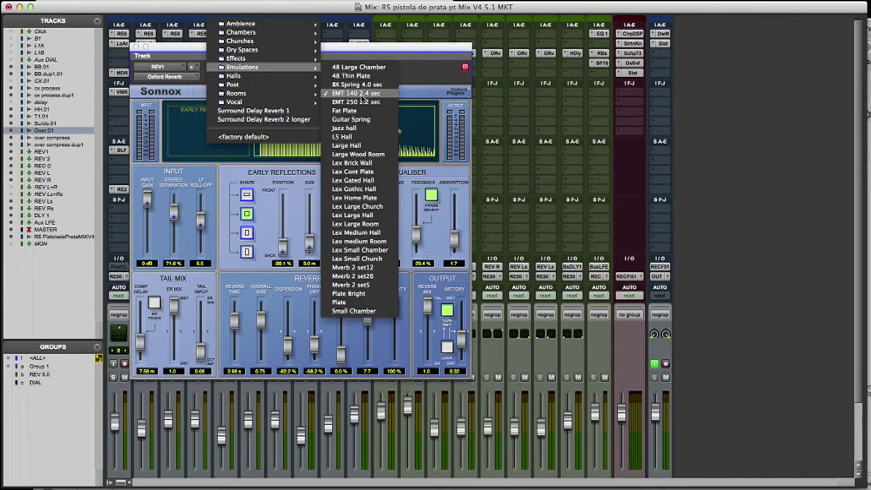
click(363, 94)
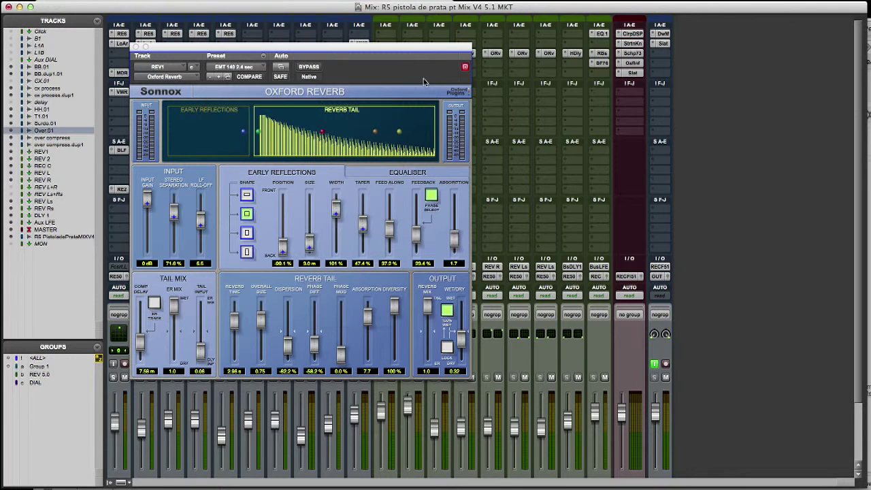
click(136, 46)
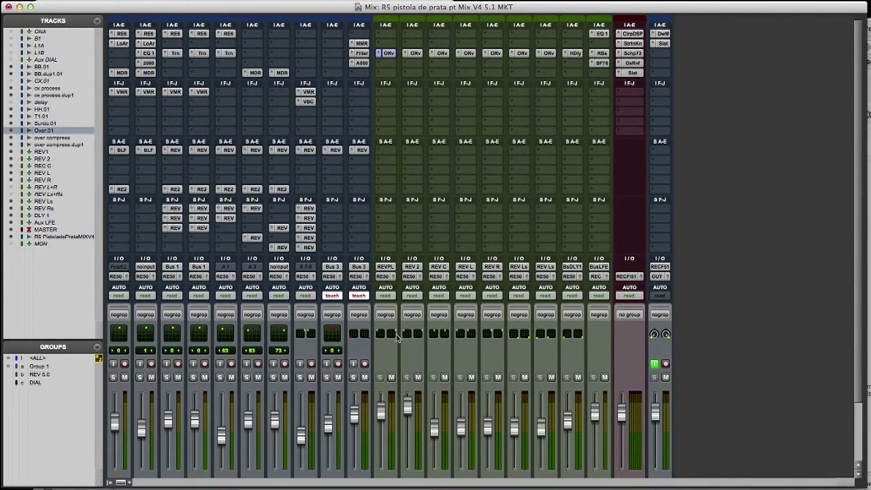
Slightly shrink the Early Reflections Size on REV 2's Oxford Reverb
click(414, 54)
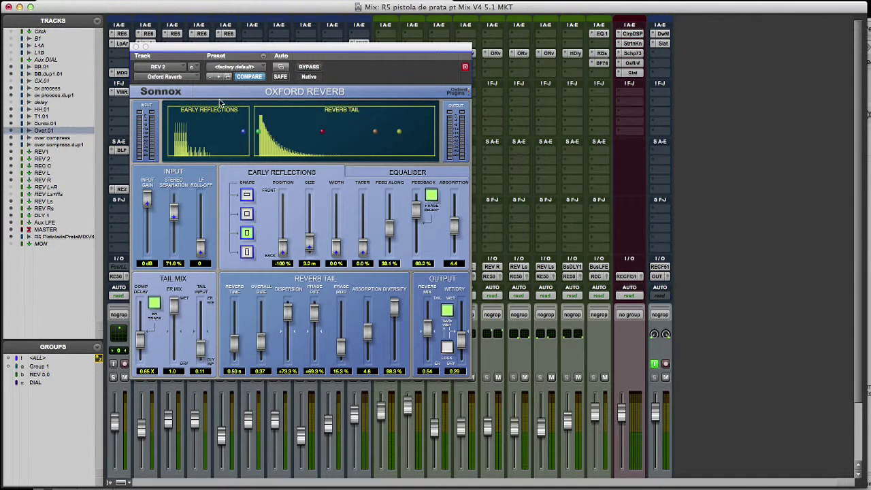
drag(310, 238, 309, 242)
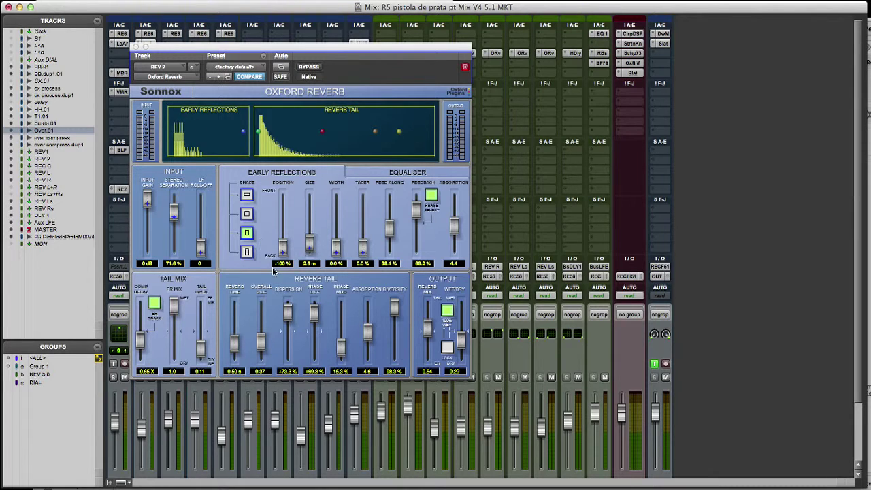
click(136, 47)
scroll(440, 162, down, 3)
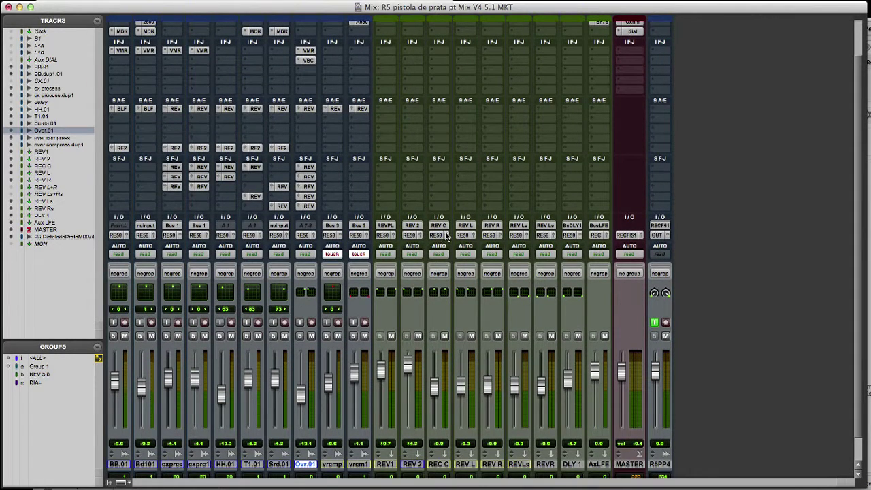
click(447, 234)
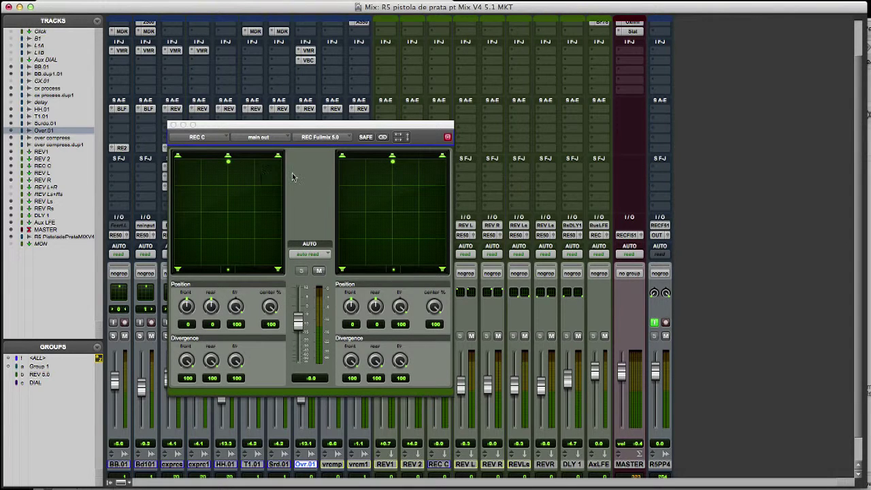
click(173, 125)
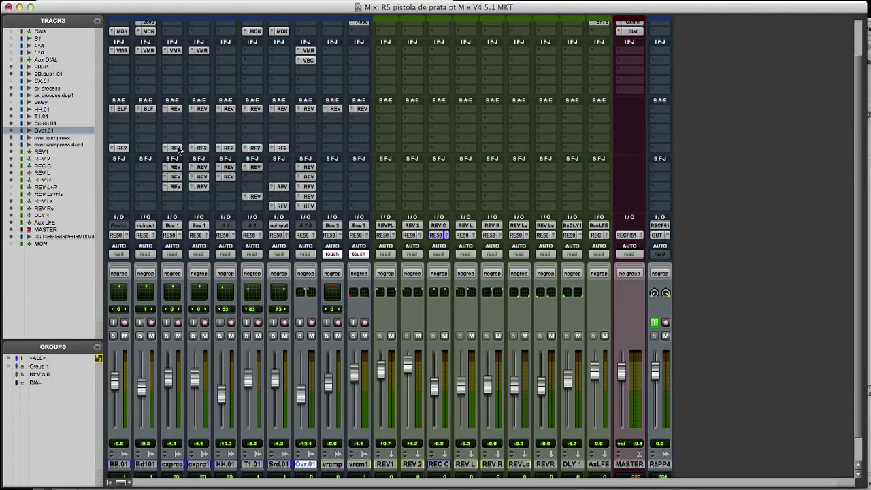
scroll(178, 149, up, 3)
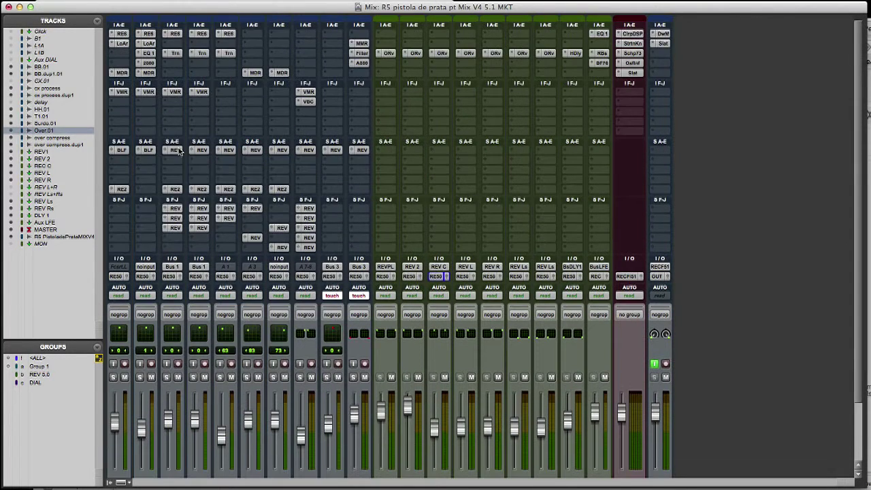
click(438, 53)
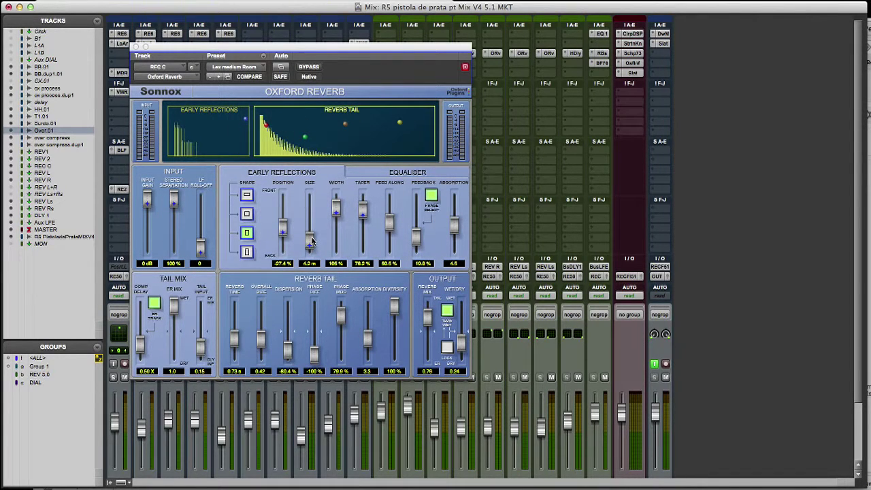
click(244, 68)
mouse_move(272, 66)
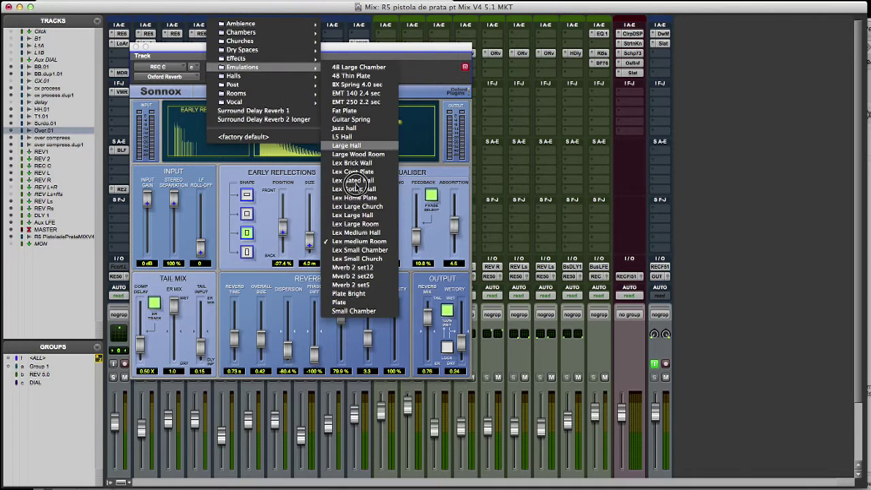
click(443, 173)
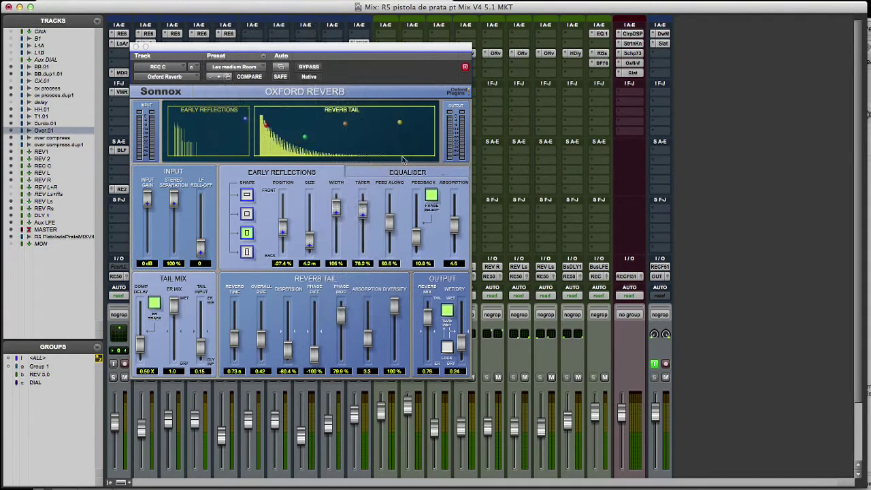
click(136, 47)
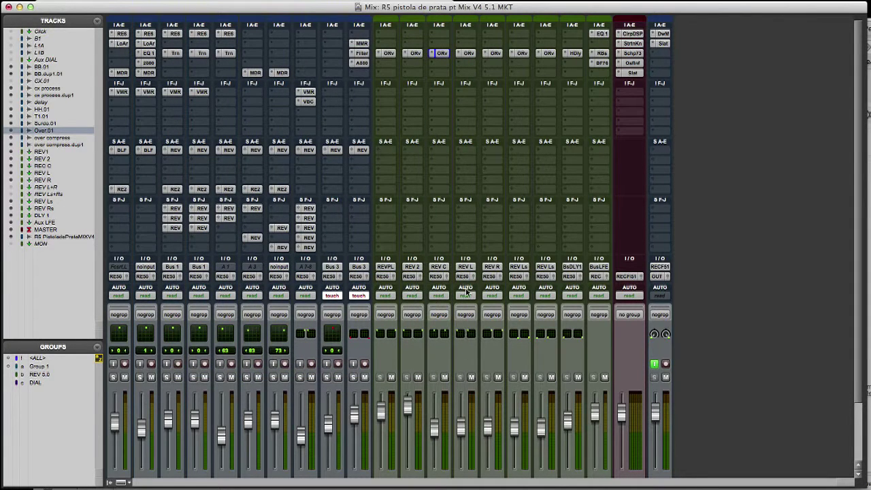
Inspect REV L's output routing and its output panner without changing anything
click(465, 266)
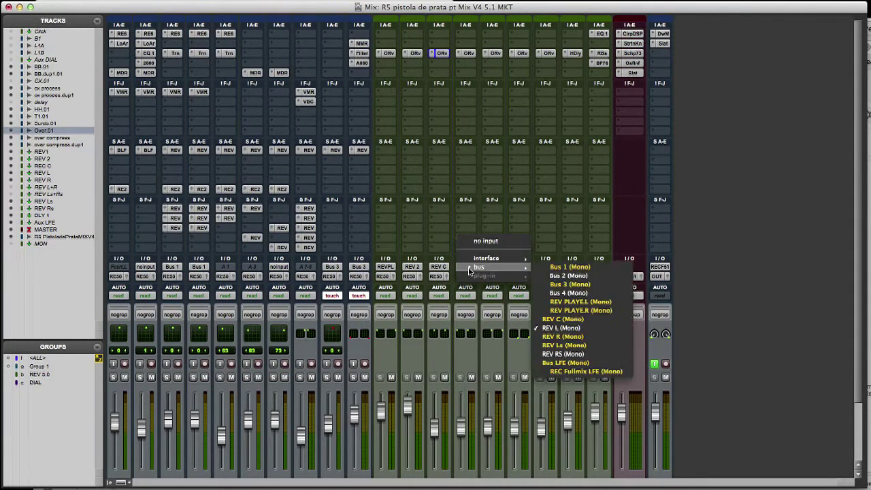
key(Escape)
click(472, 276)
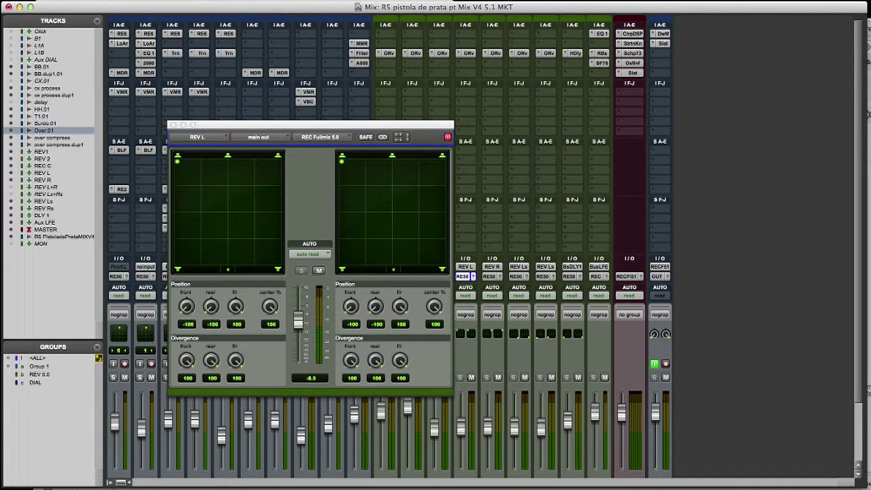
click(173, 125)
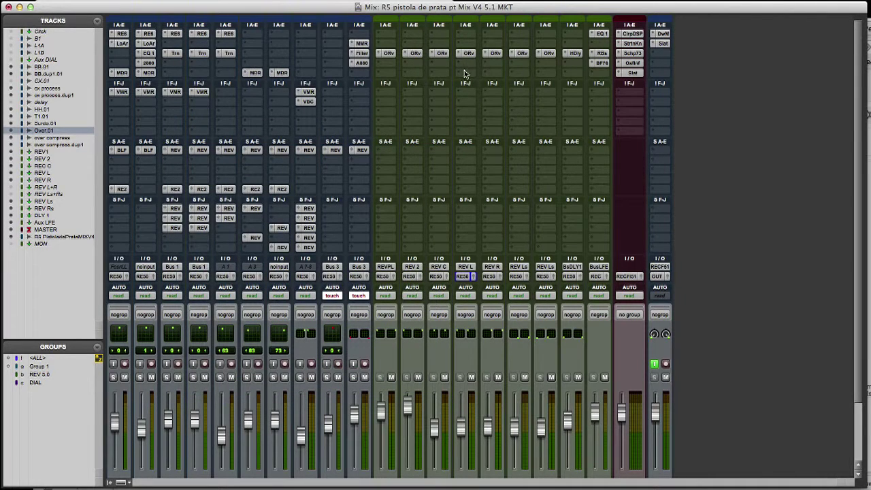
Review the Oxford Reverb settings on the REV L return and close the plug-in
click(465, 54)
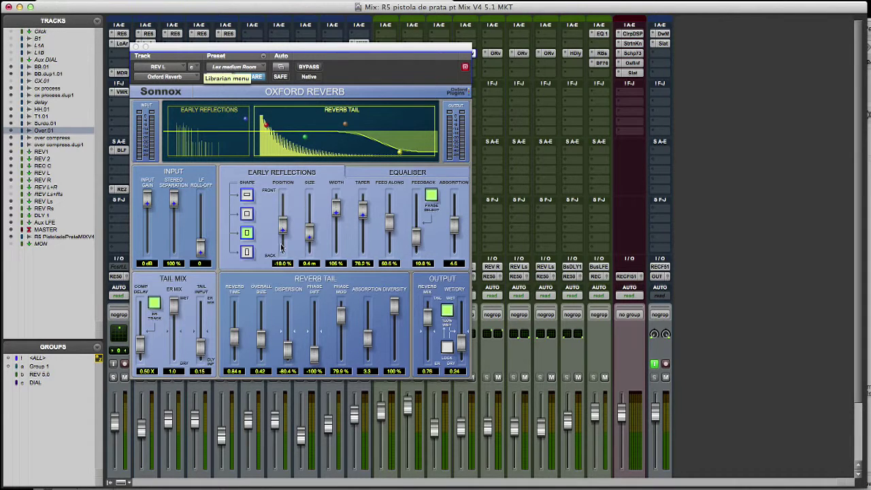
click(306, 233)
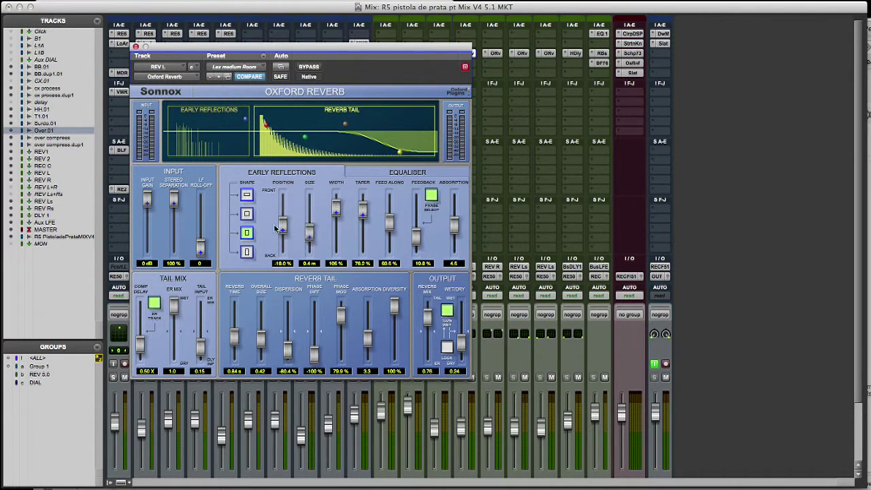
click(280, 226)
click(136, 46)
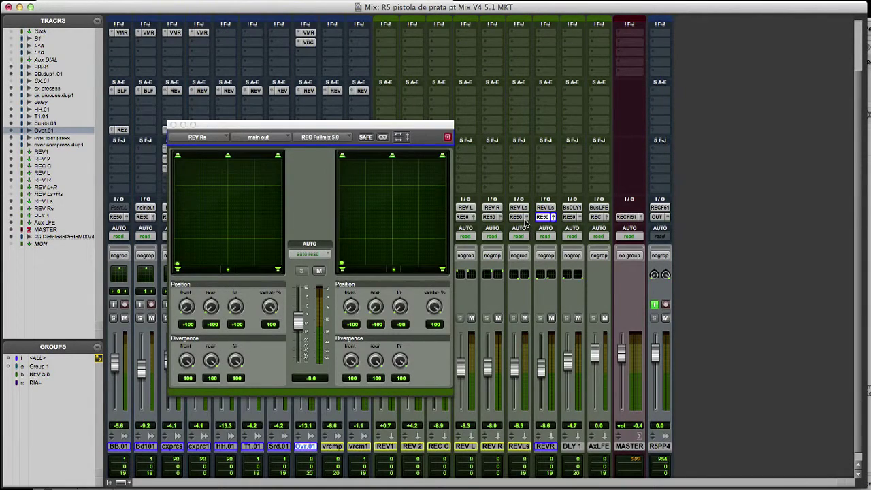
Inspect REV Ls's Oxford Reverb and output routing, then show REV Rs's output panner
click(525, 218)
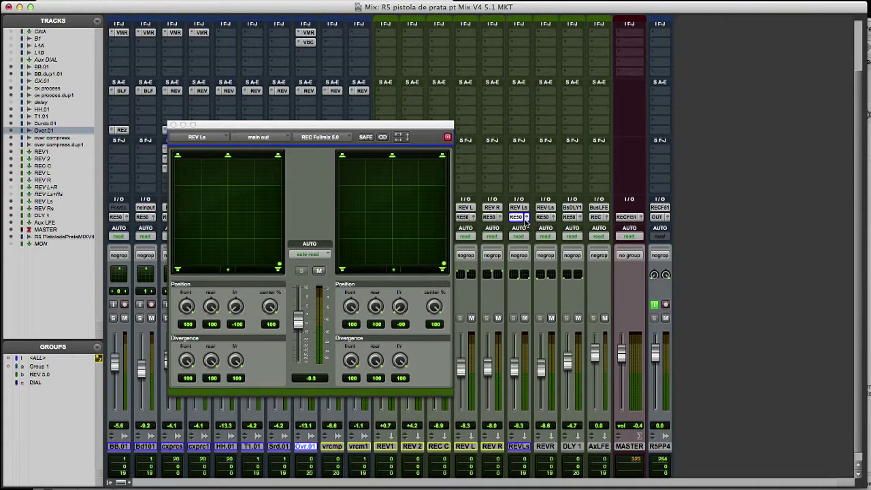
scroll(525, 197, up, 3)
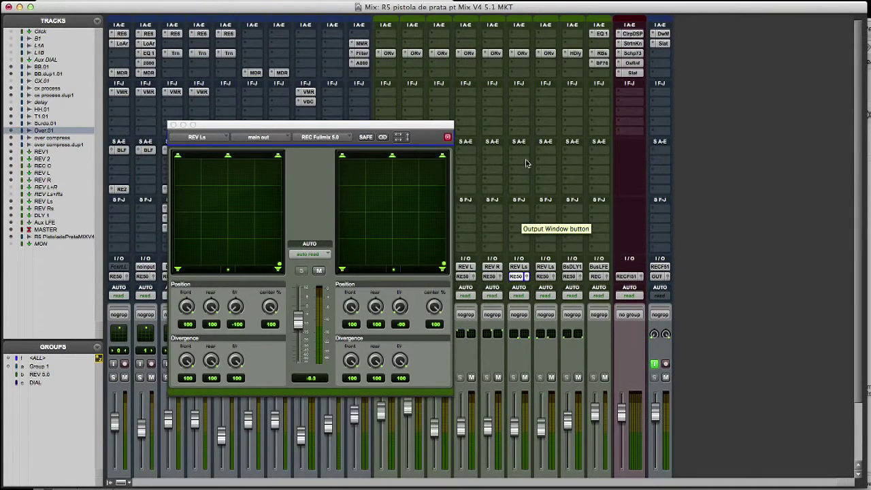
click(522, 53)
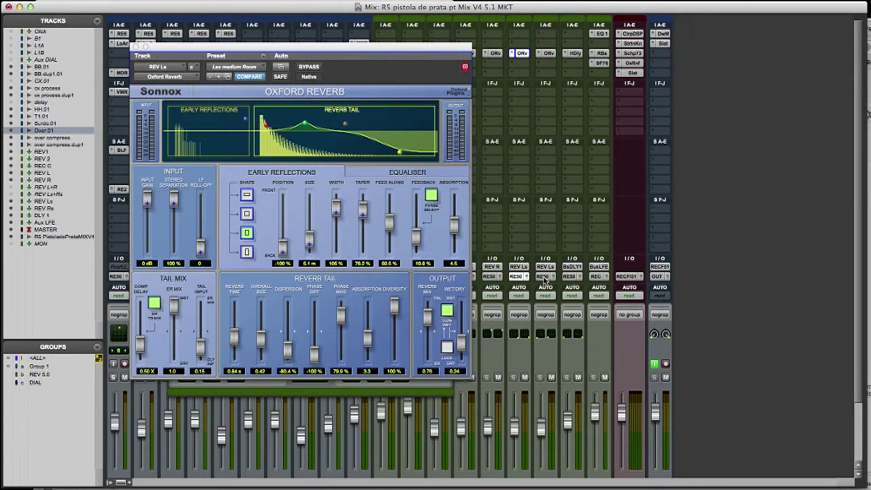
click(544, 279)
click(564, 280)
click(134, 46)
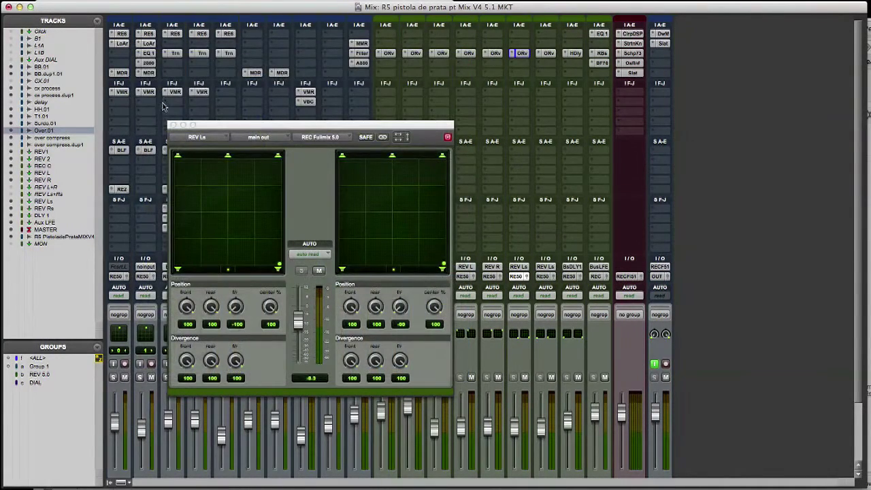
click(172, 125)
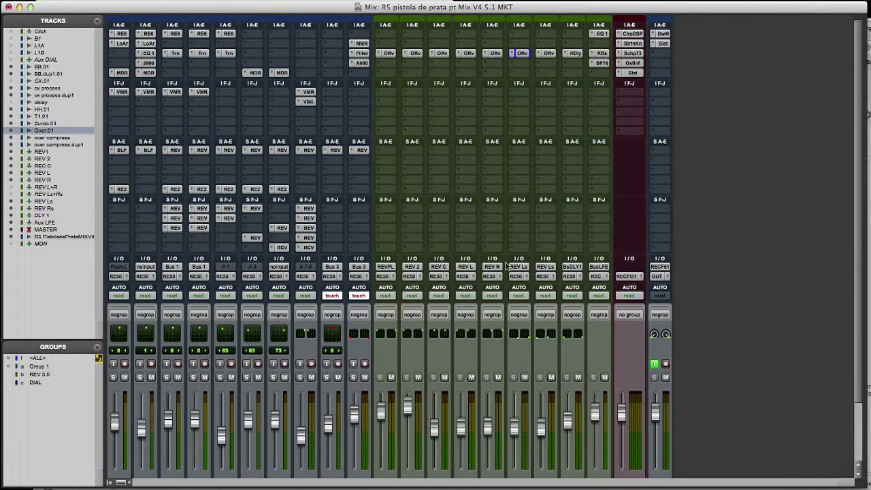
click(549, 277)
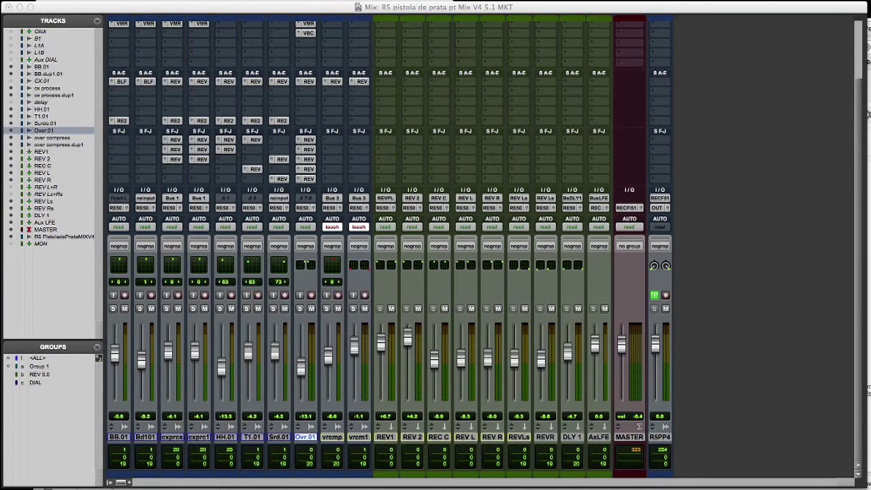
Select the BB.01 track, then the T1.01 track, while the drum mix plays
click(118, 436)
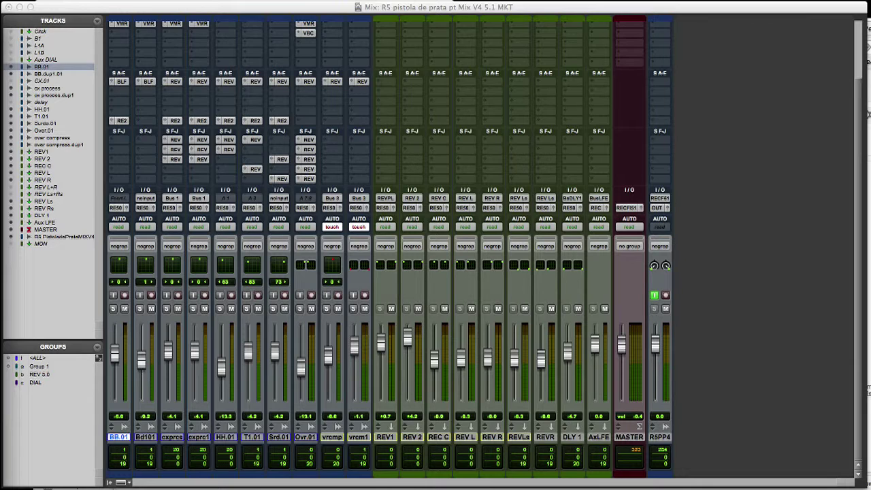
click(175, 159)
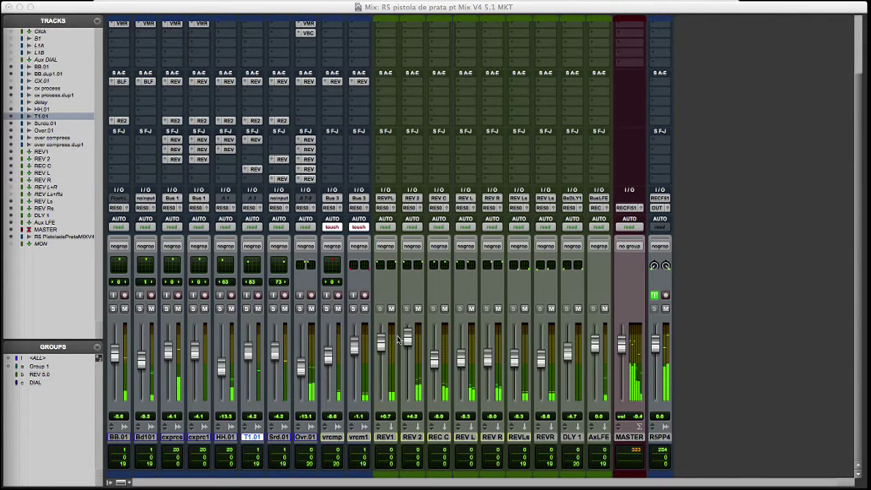
Select the returns from REV1 through REVR and mute them all together
click(385, 437)
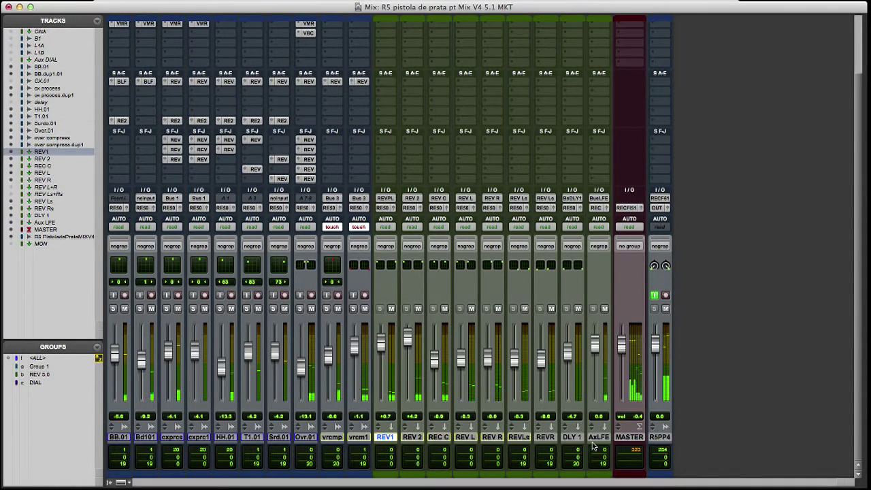
shift+click(546, 439)
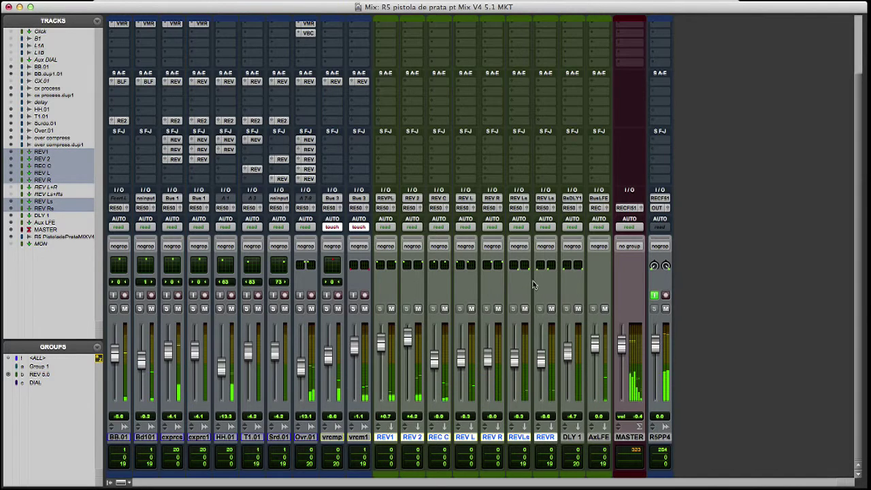
click(551, 309)
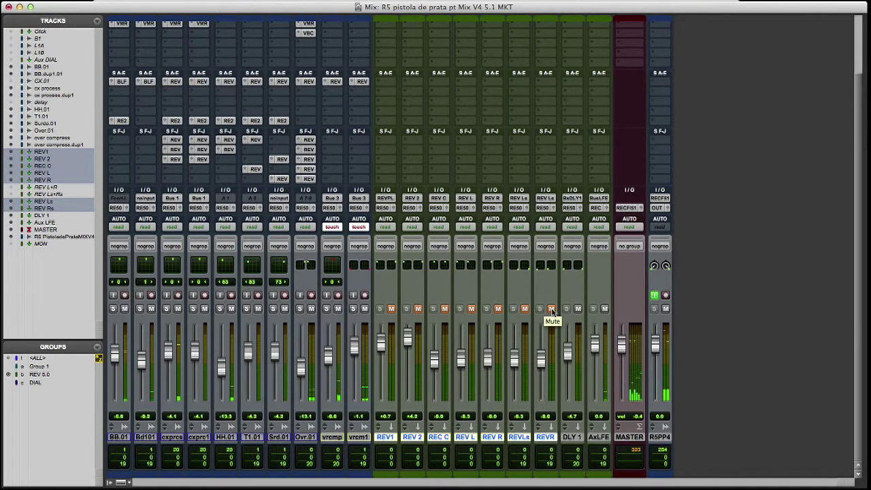
Toggle REV1 and the grouped return mutes to compare the drums with and without reverb
click(392, 309)
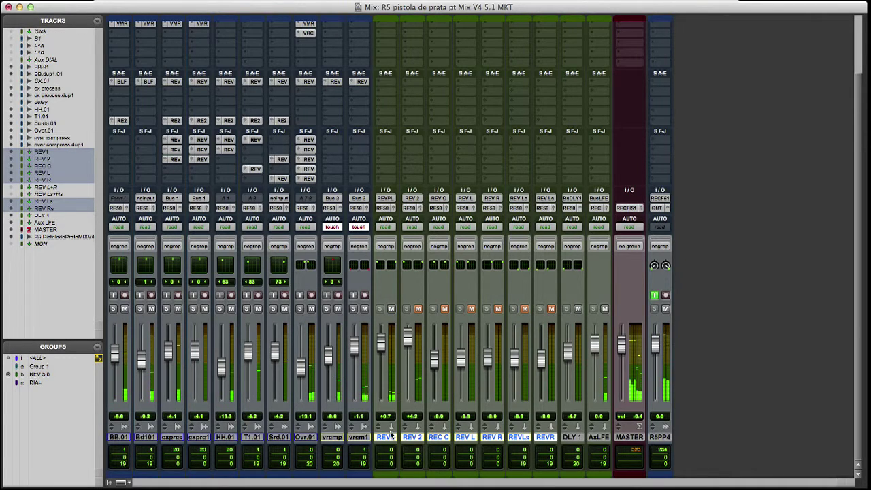
click(391, 309)
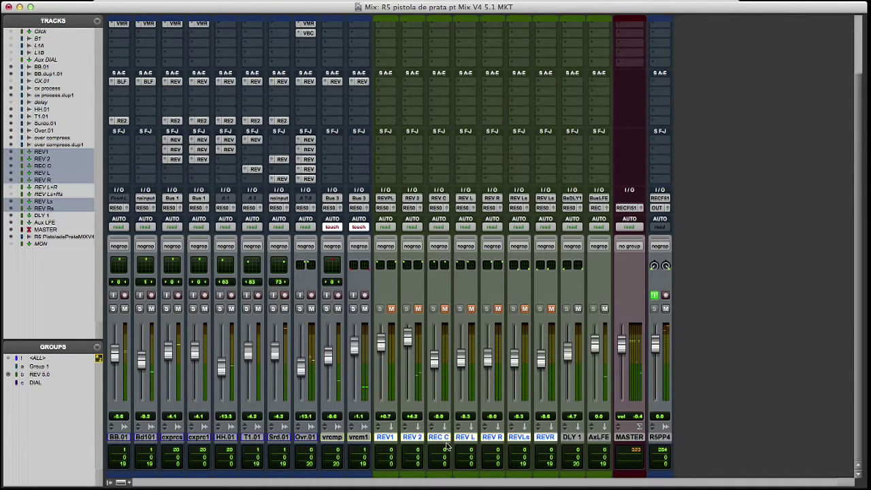
click(444, 310)
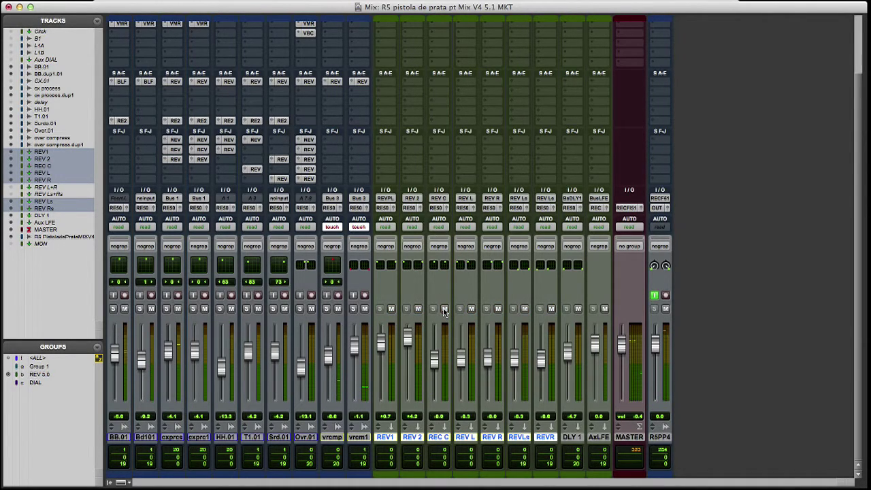
click(391, 309)
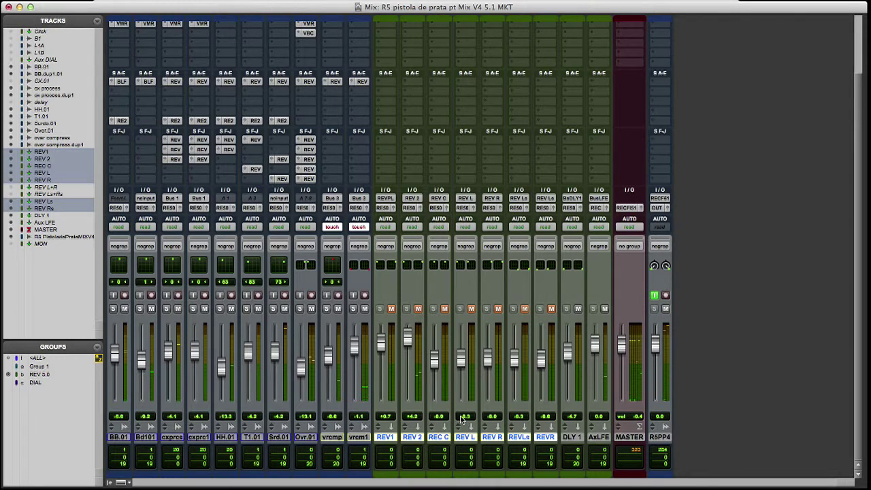
click(444, 310)
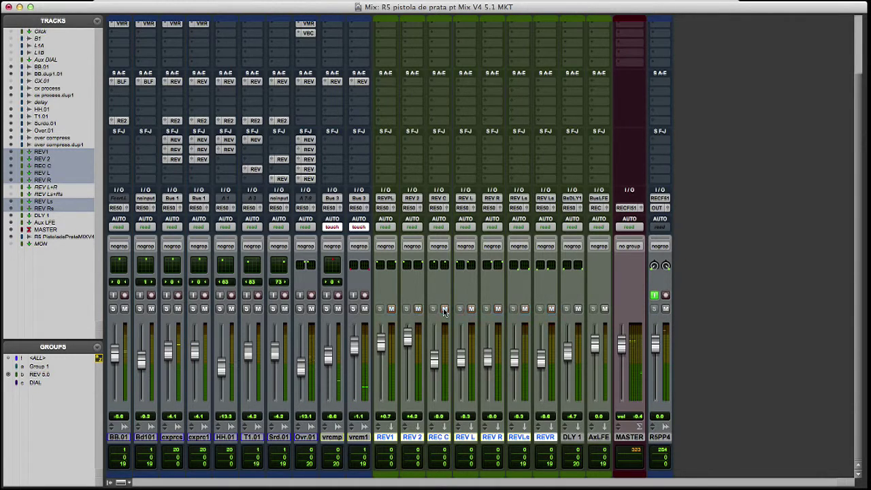
Mute REV1, drop REV1 and REV 2 from the selection, and mute the five surround returns
click(391, 309)
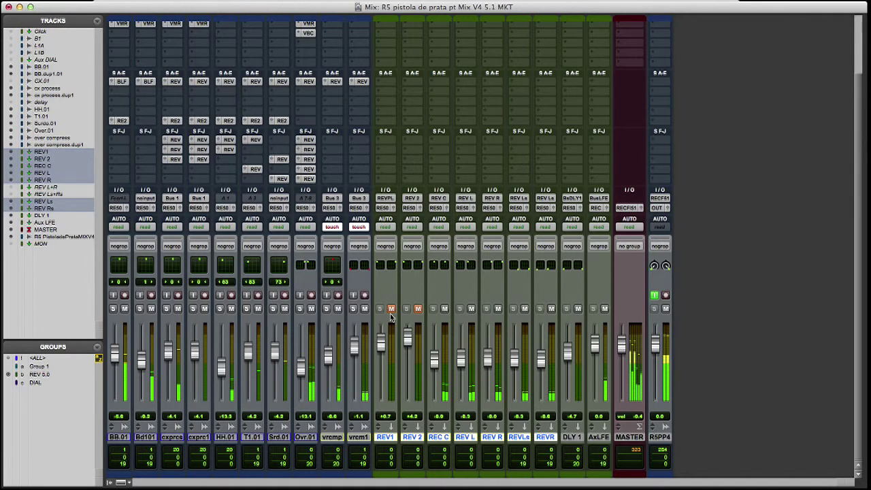
super+click(385, 436)
super+click(412, 437)
click(445, 309)
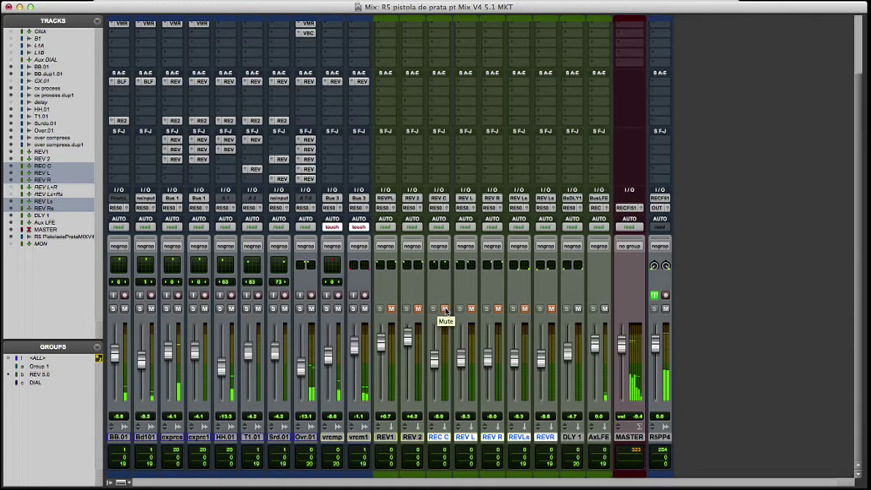
A/B the five surround returns, then unmute them plus REV1 and REV 2
click(444, 309)
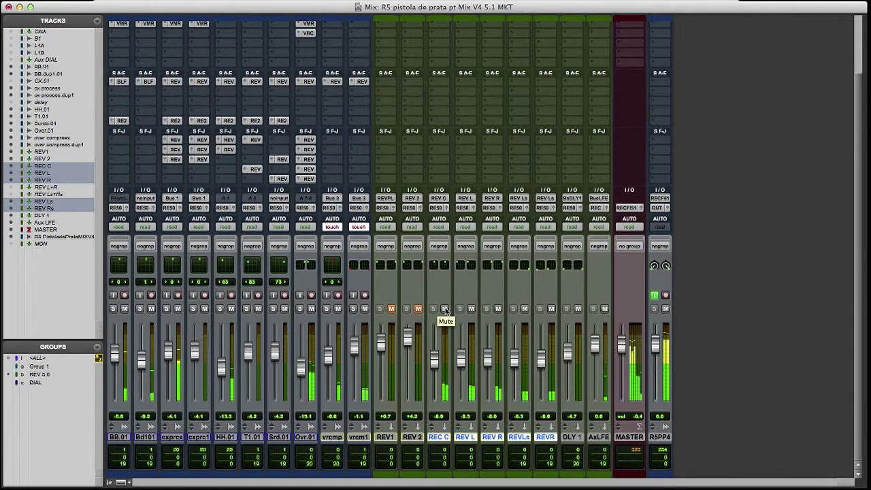
click(444, 309)
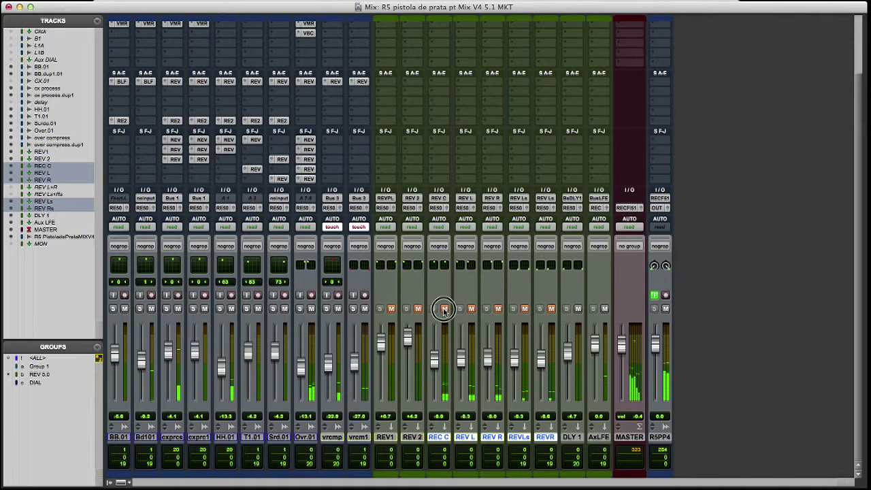
click(444, 308)
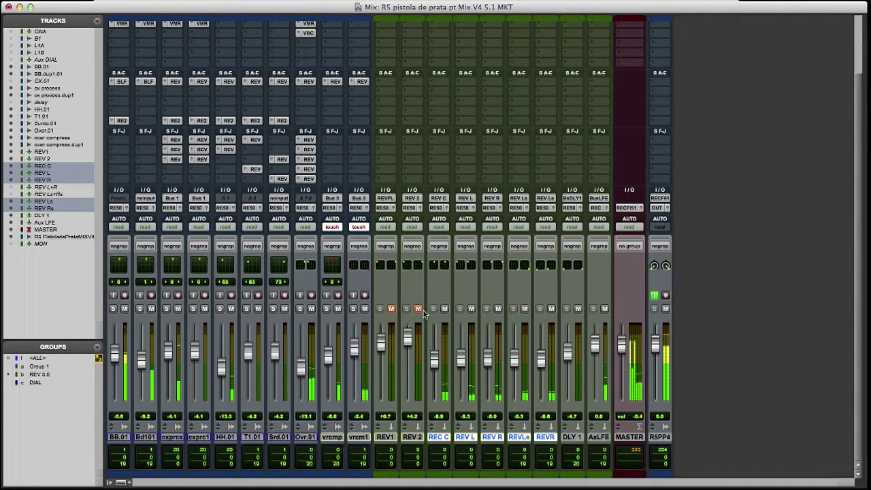
click(417, 309)
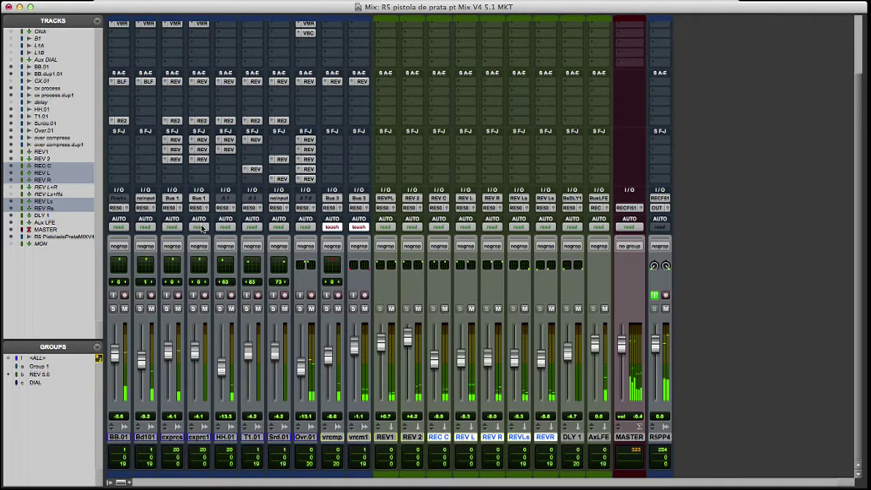
click(225, 437)
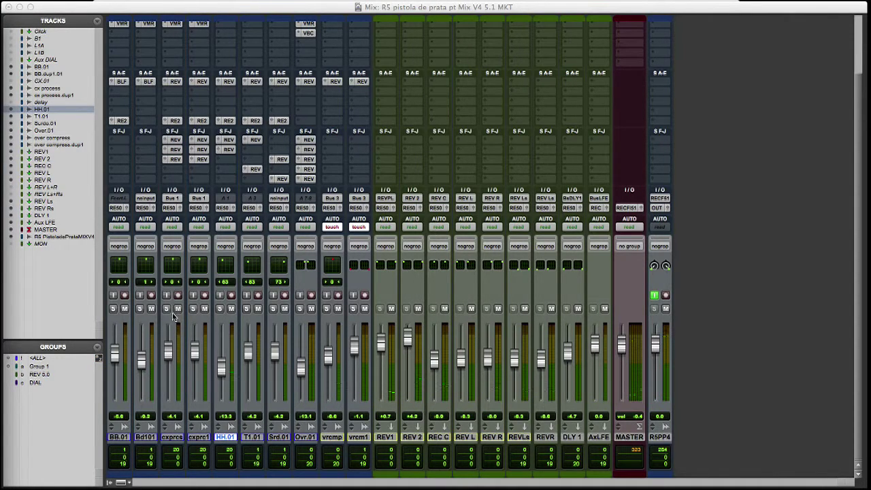
Review the cx process track's sends to REV L, REV C and REV R
click(178, 141)
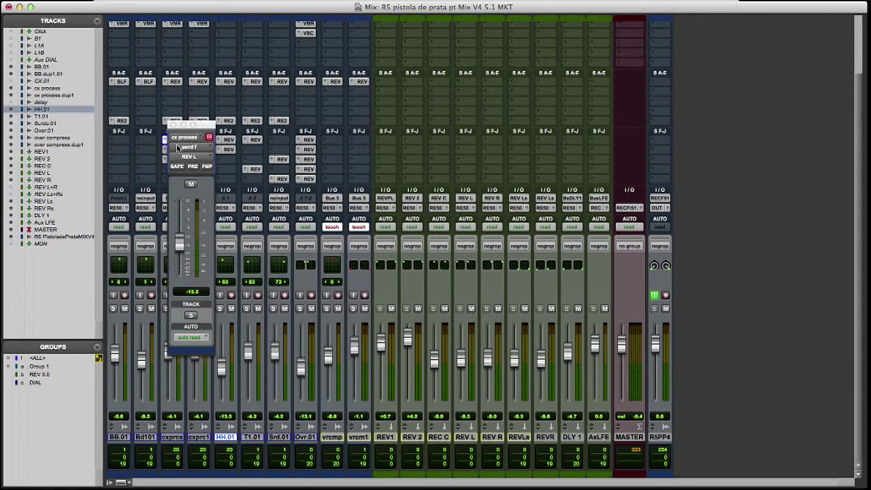
click(173, 125)
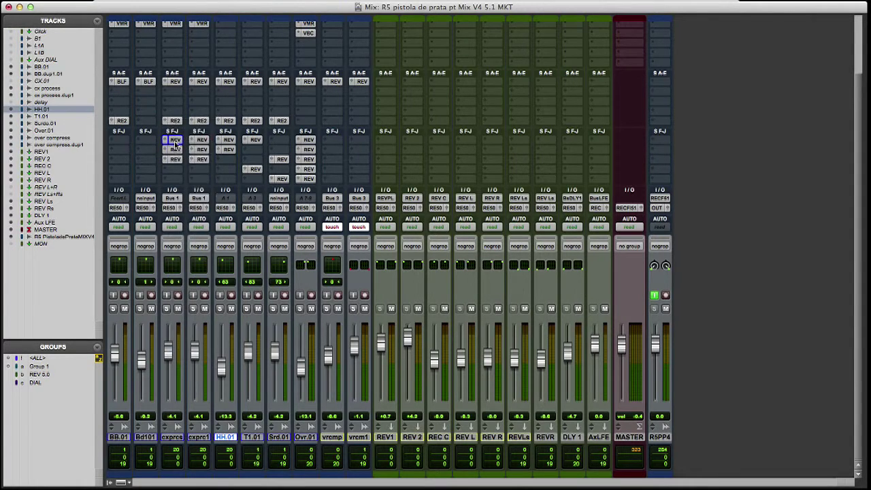
click(176, 150)
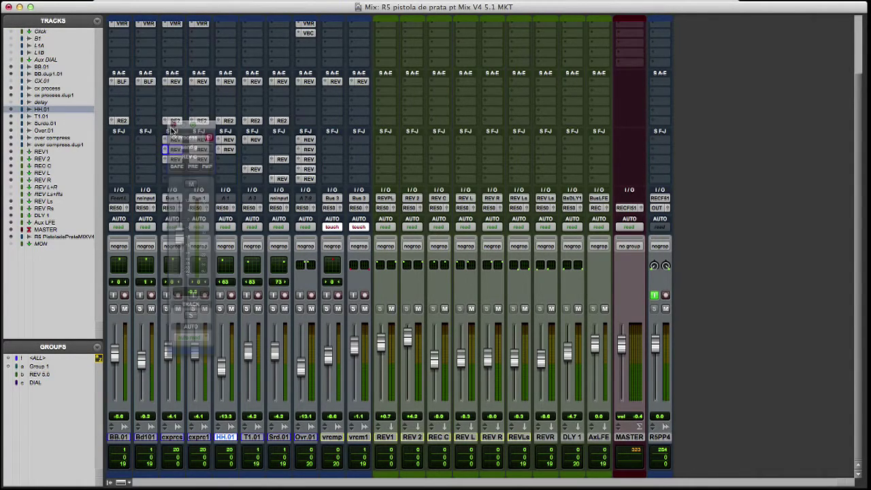
click(174, 126)
click(171, 159)
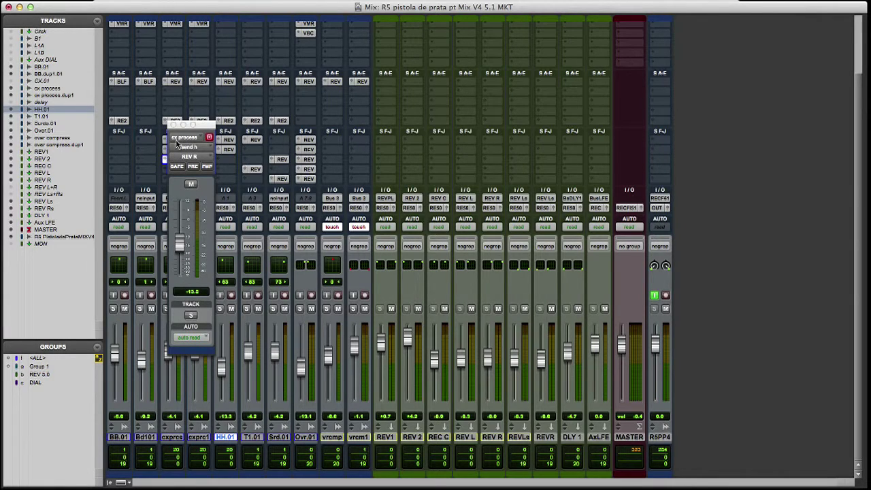
click(173, 125)
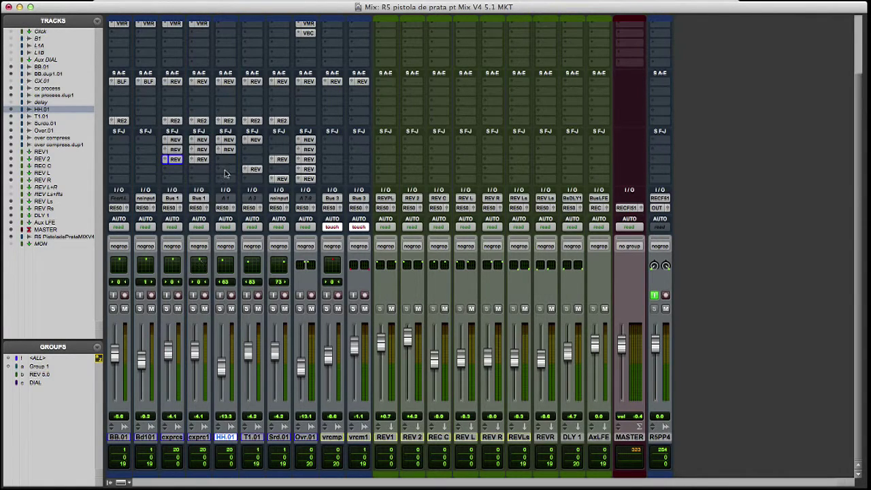
Check HH.01's surround panner and its sends to REV L and REV C
click(234, 210)
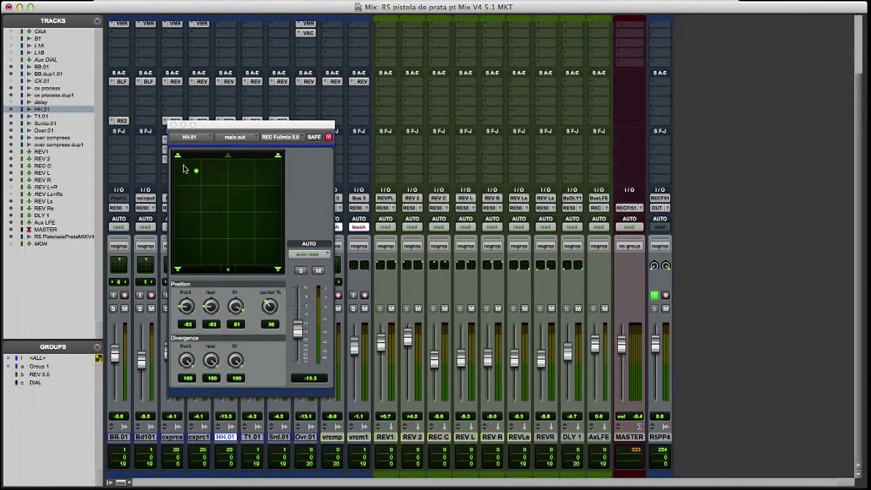
click(174, 125)
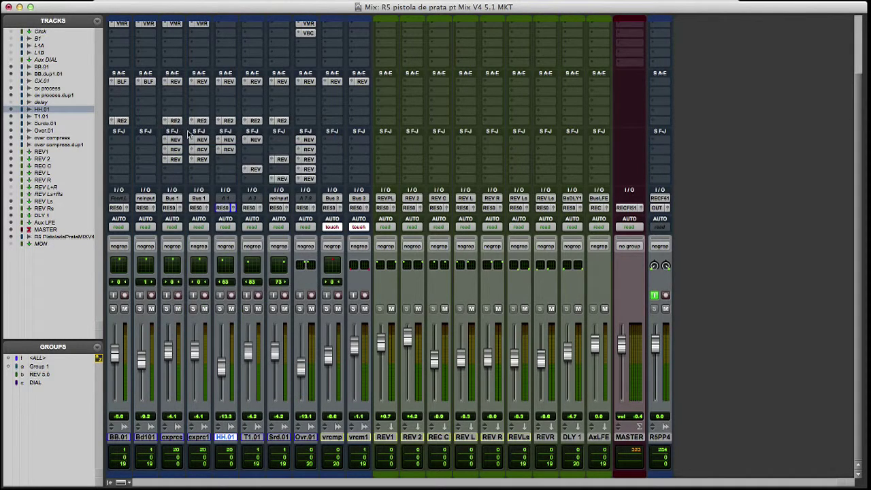
click(225, 140)
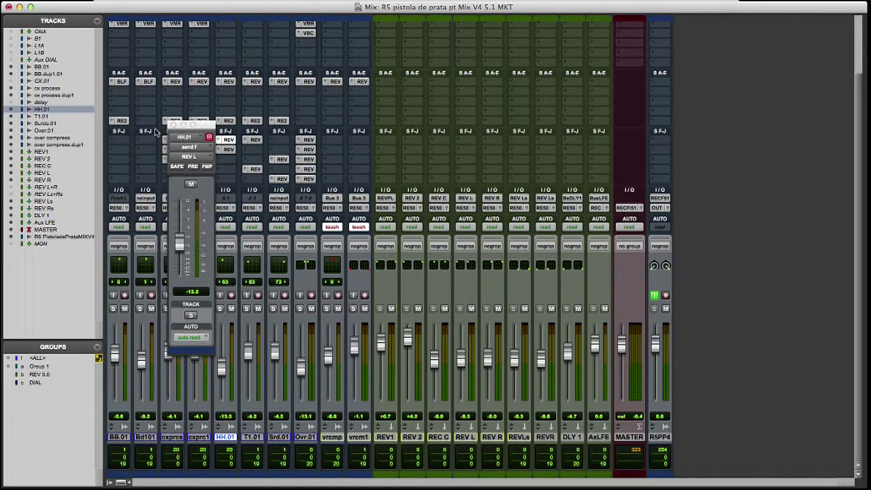
click(229, 149)
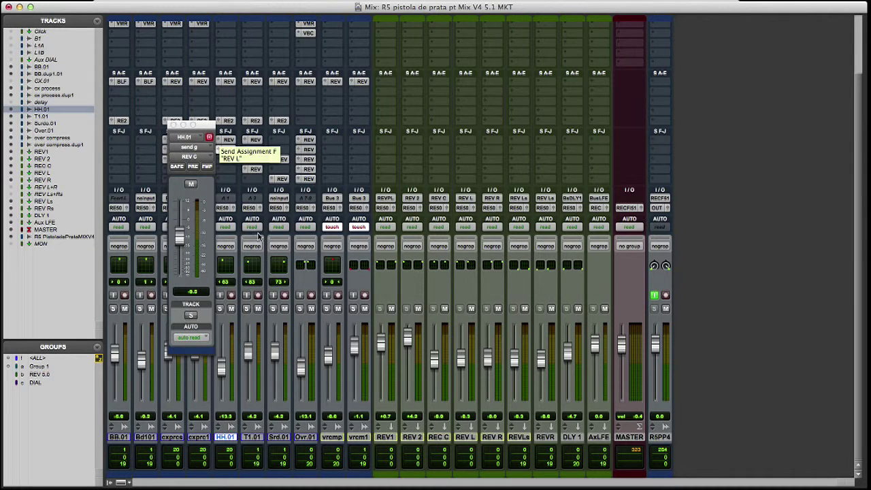
Check T1.01's surround panner and its REV L and REV Ls sends (-16.6 dB)
click(259, 208)
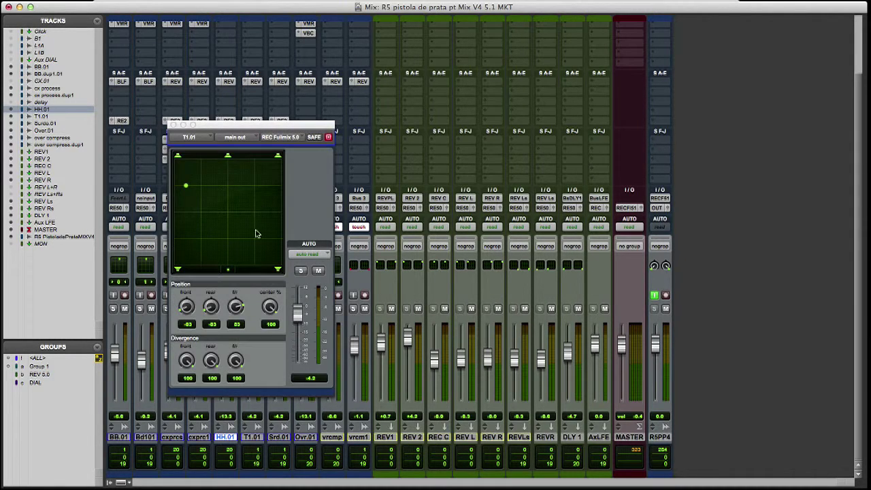
click(173, 126)
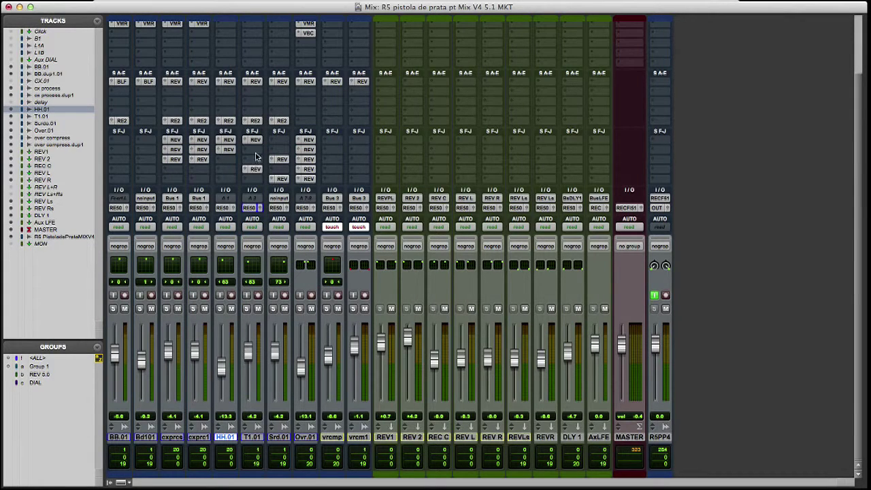
click(255, 140)
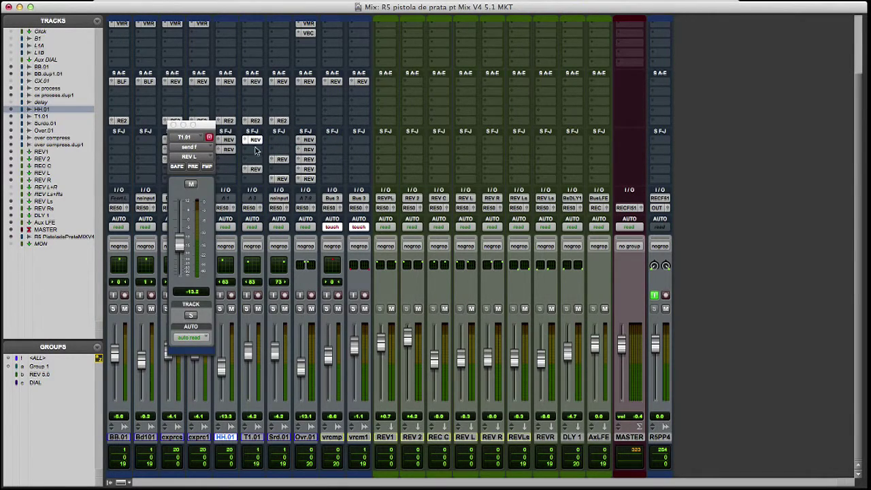
click(255, 170)
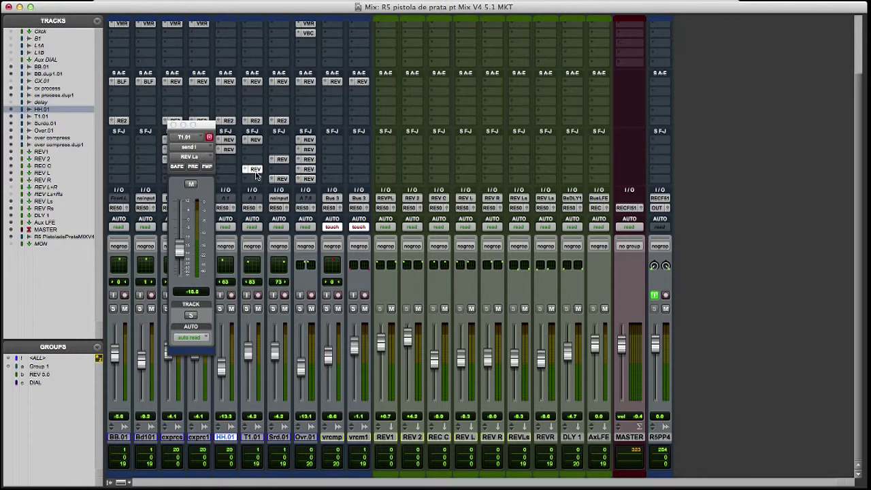
Review Over.01's five reverb sends, from REV L and REV C through the last one
click(173, 125)
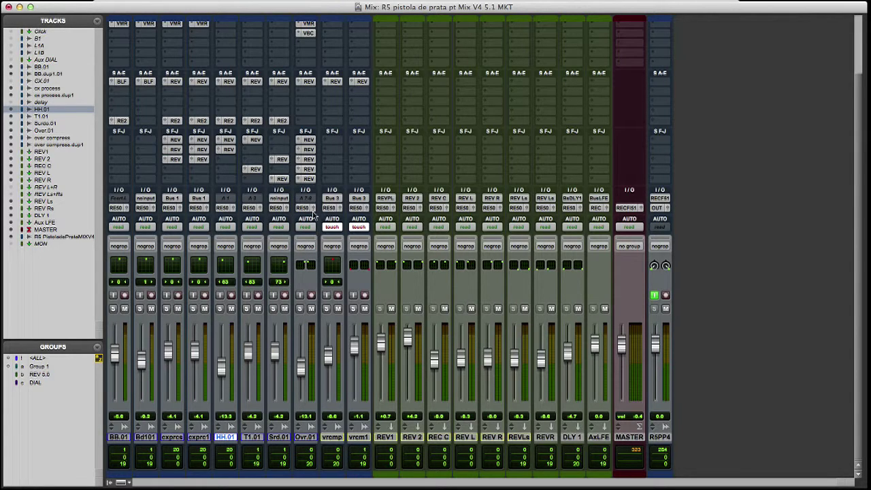
click(309, 140)
click(308, 150)
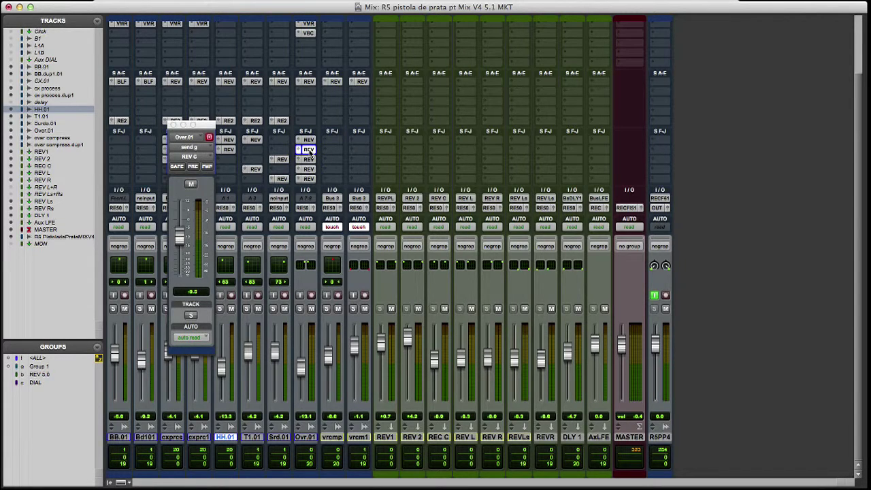
click(308, 159)
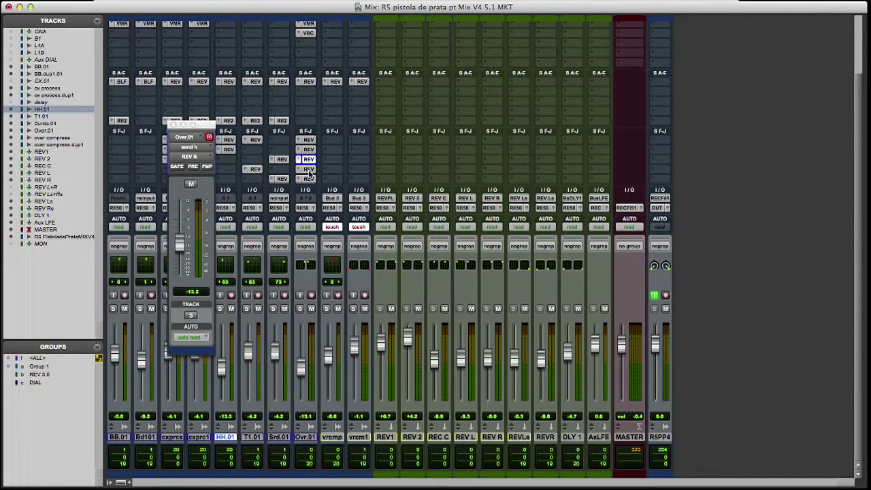
click(308, 169)
click(308, 179)
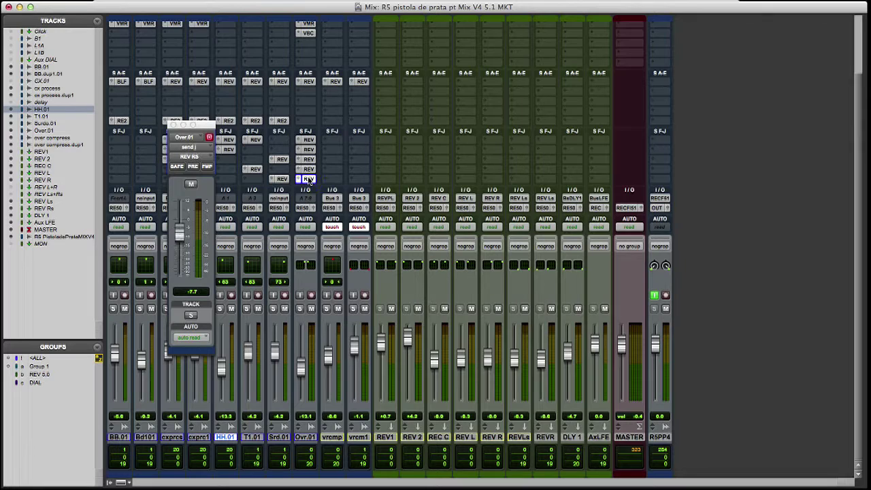
click(173, 125)
Solo the Ovr.01 track, select it, and select its reverb send slots
click(301, 309)
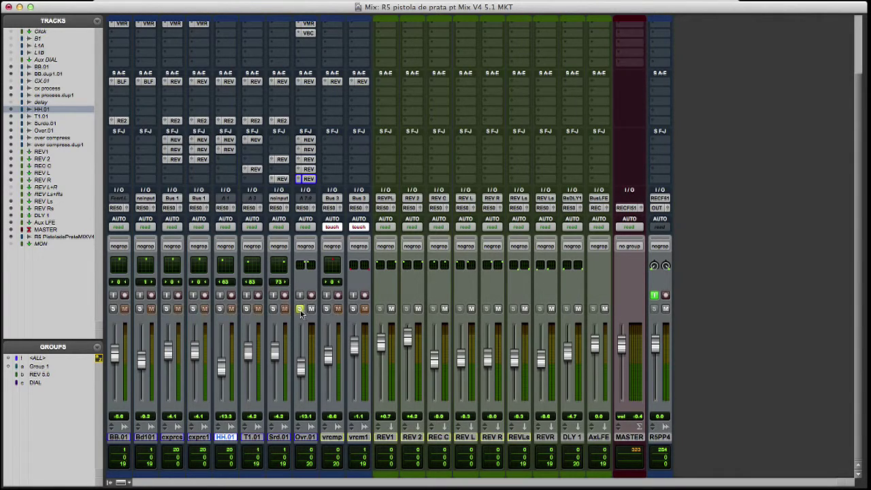
click(305, 436)
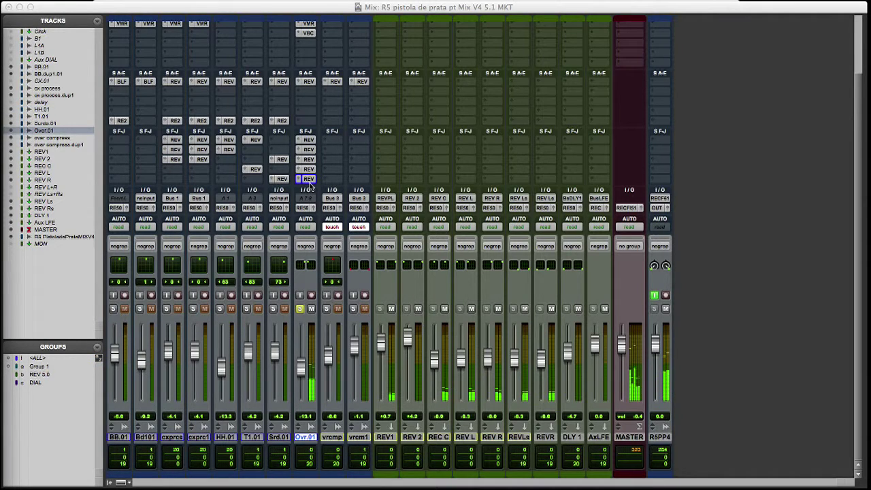
drag(310, 175, 308, 144)
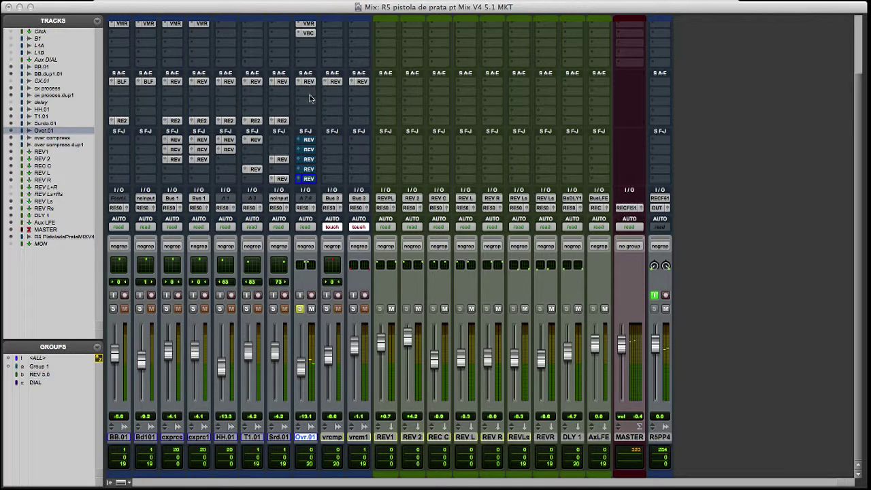
Reselect Ovr.01's reverb send slots and unsolo Ovr.01 so the full mix plays
drag(309, 140, 308, 181)
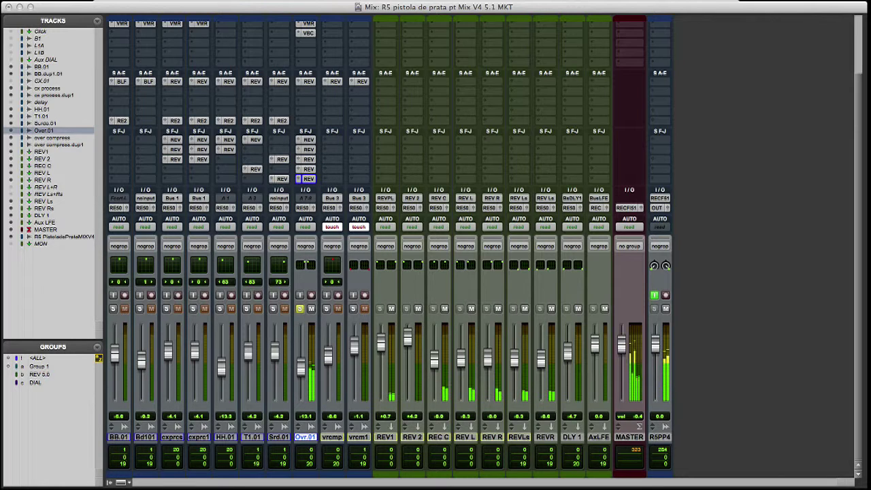
click(301, 309)
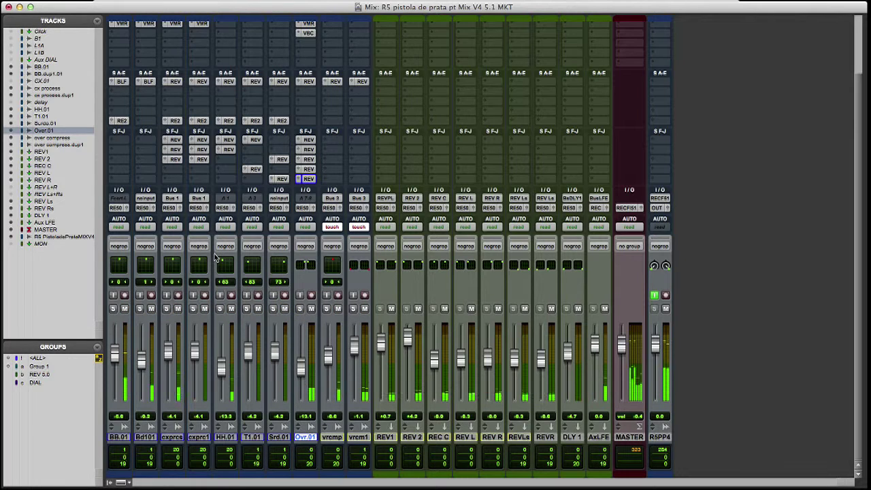